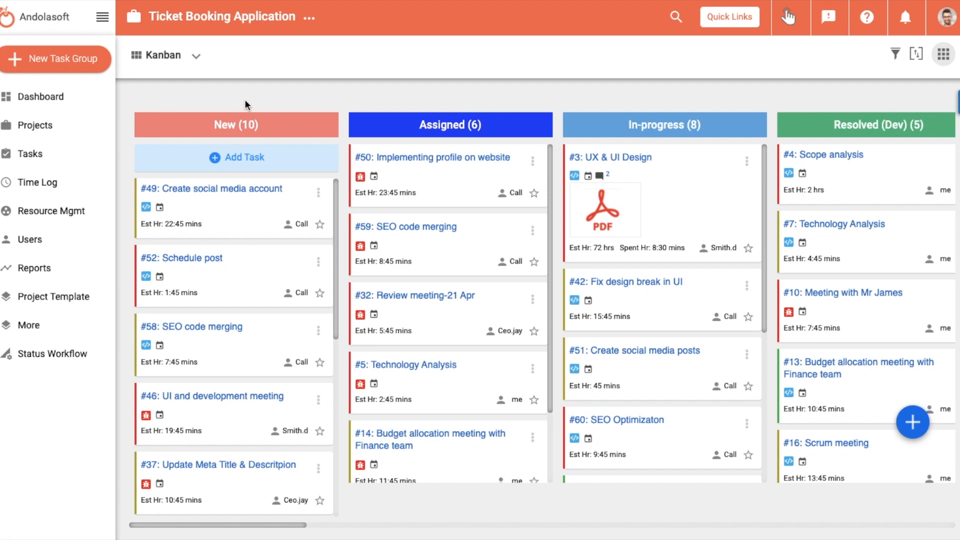
scroll(254, 280, down, 1)
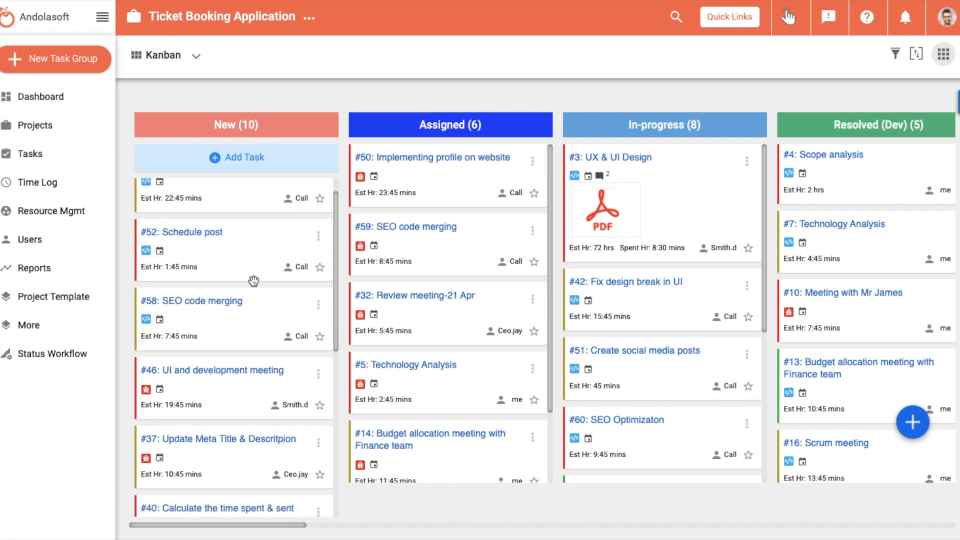
scroll(254, 281, up, 1)
scroll(429, 244, down, 3)
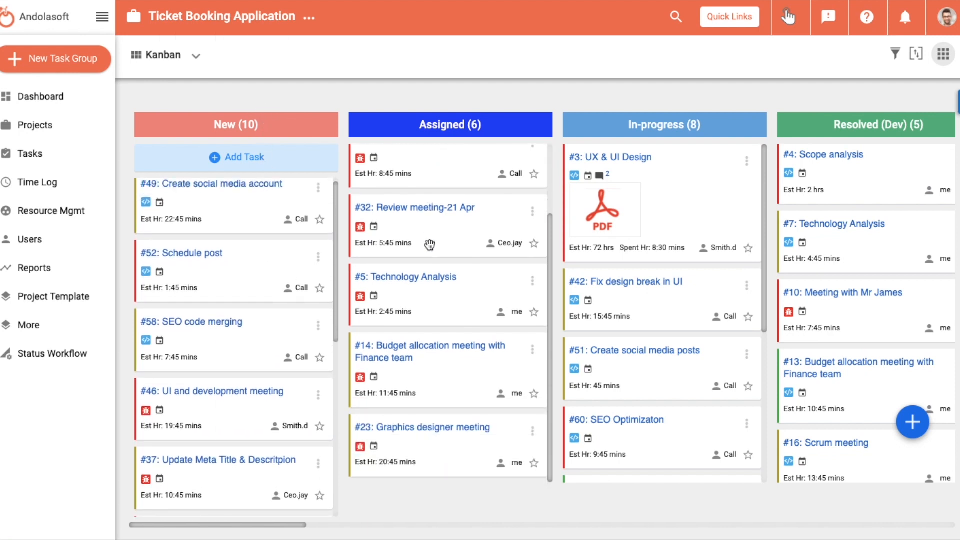
scroll(429, 244, up, 3)
scroll(670, 237, down, 1)
scroll(669, 236, up, 1)
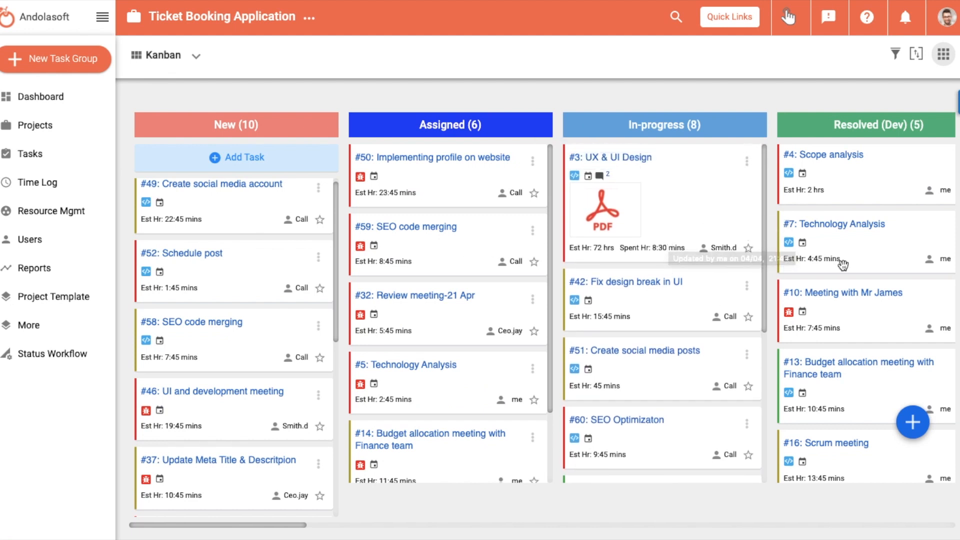
scroll(842, 262, down, 1)
scroll(841, 263, up, 1)
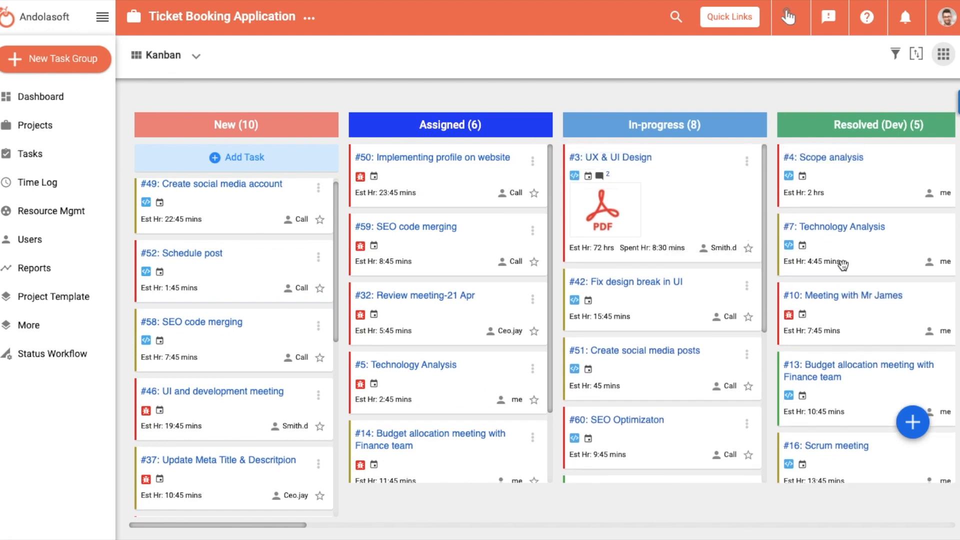
mouse_move(302, 526)
mouse_down()
mouse_move(814, 515)
mouse_move(283, 530)
mouse_up()
Drag card #46 'UI and development meeting' from the New column into Assigned.
mouse_move(215, 412)
mouse_down()
mouse_move(432, 308)
mouse_move(437, 177)
mouse_up()
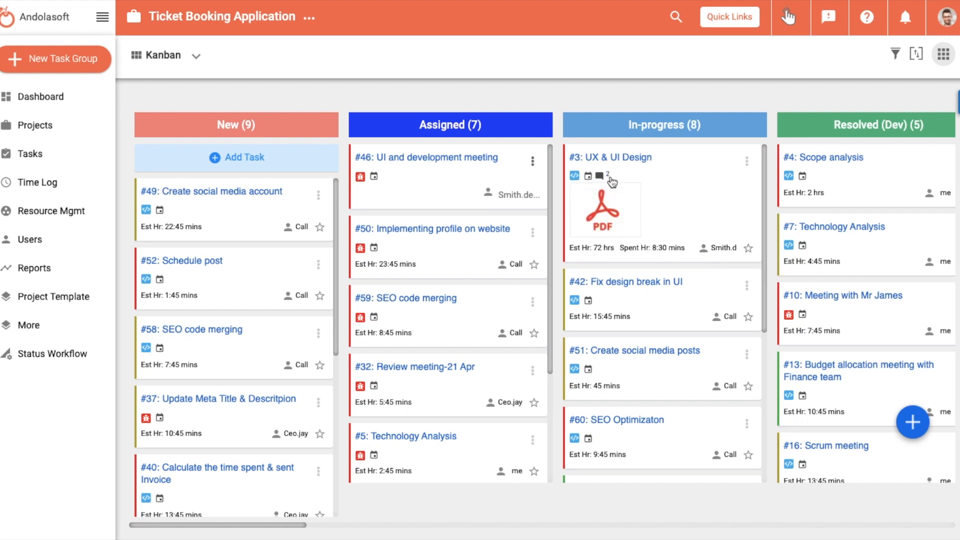
mouse_move(609, 175)
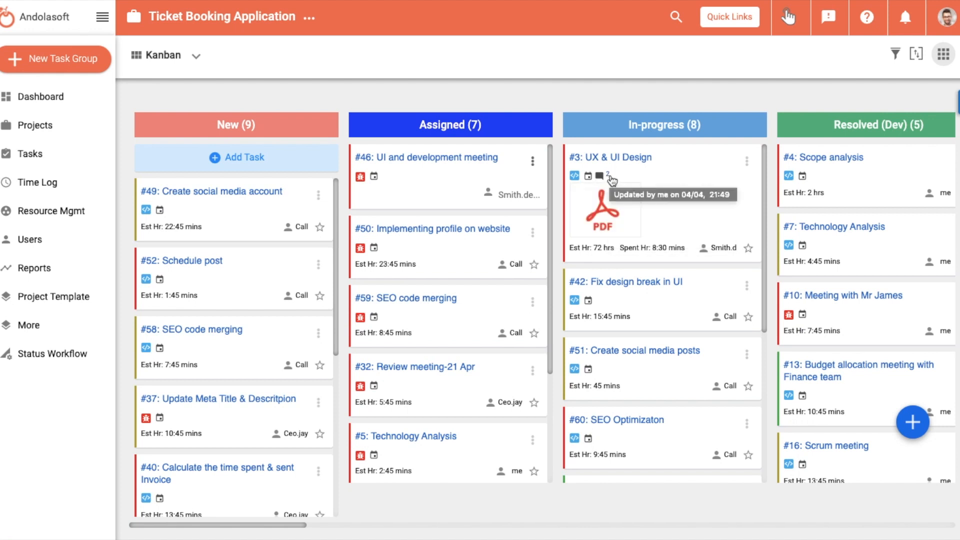
Peek at task #3's status menu and details without changing anything.
click(747, 160)
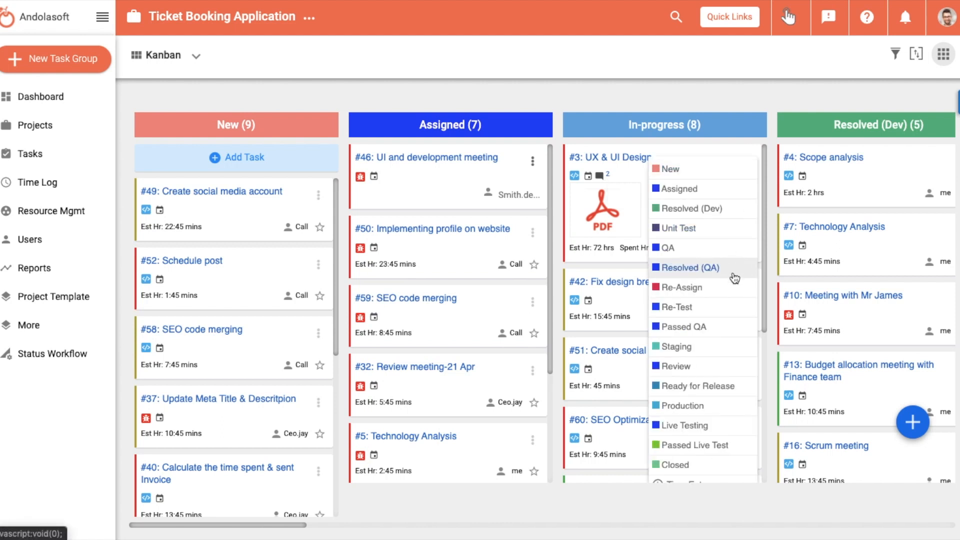
scroll(724, 285, down, 3)
scroll(725, 323, down, 2)
scroll(725, 323, up, 4)
scroll(724, 322, up, 3)
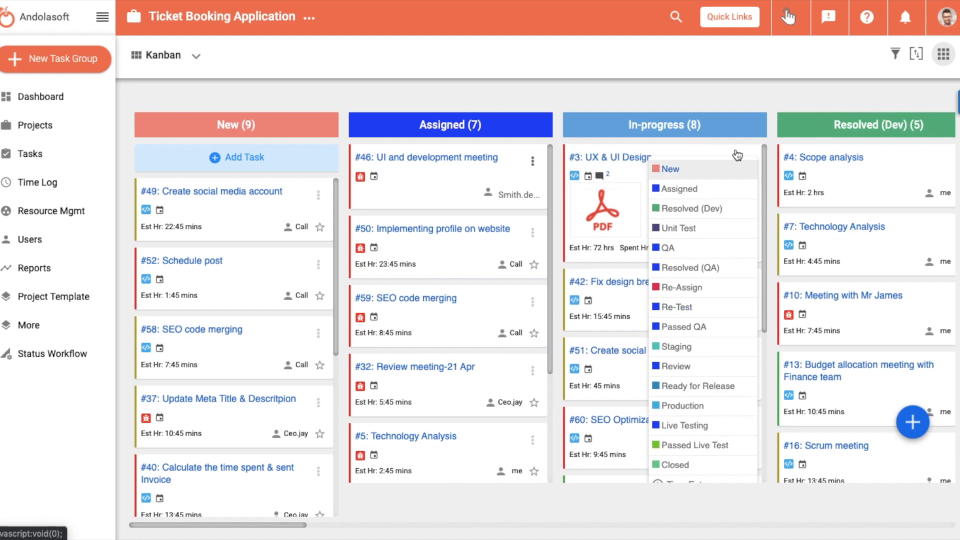
click(721, 101)
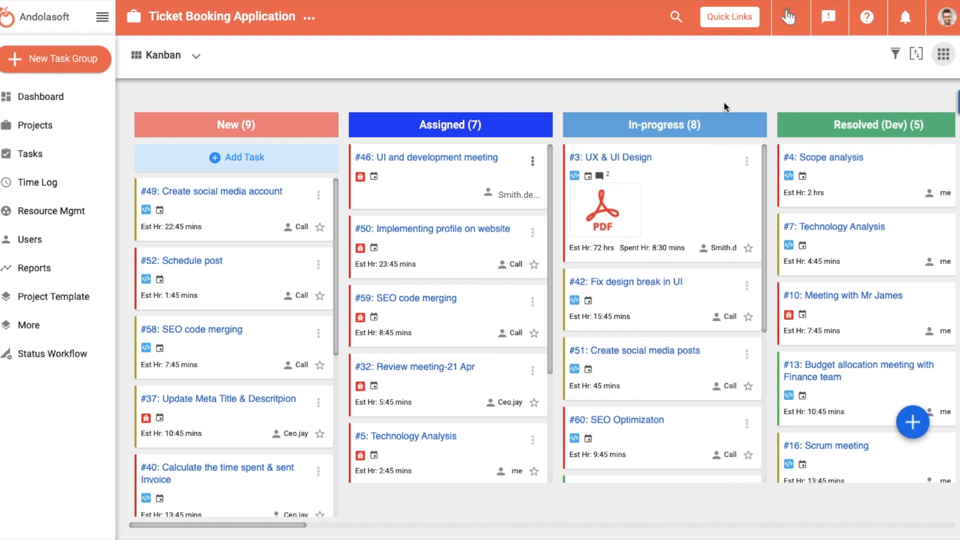
click(628, 159)
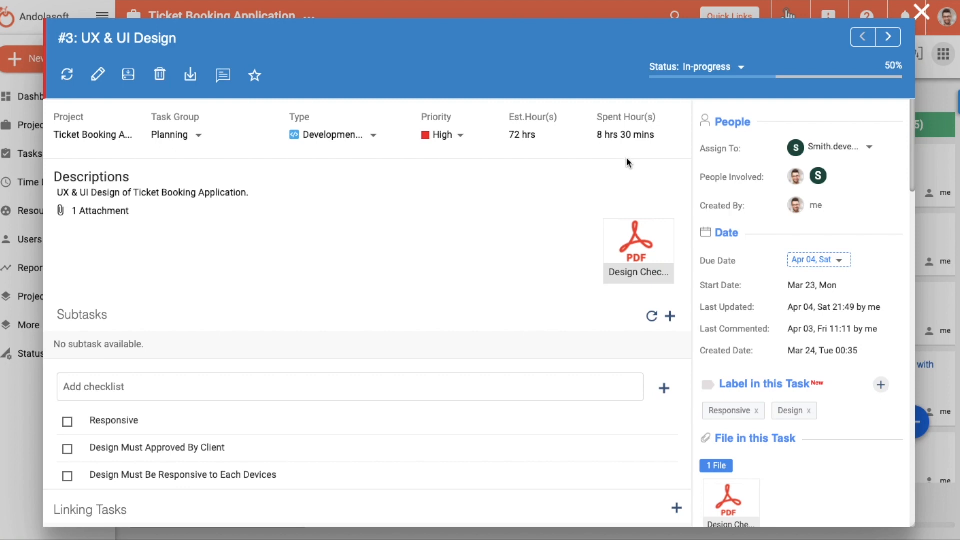
click(922, 13)
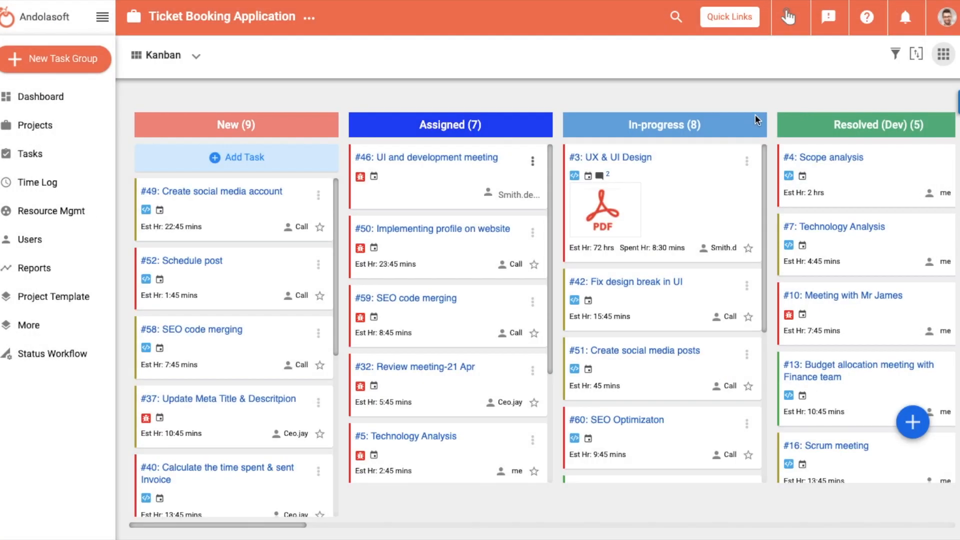
Set task #3 UX & UI Design to Resolved (Dev) from its status menu.
click(747, 159)
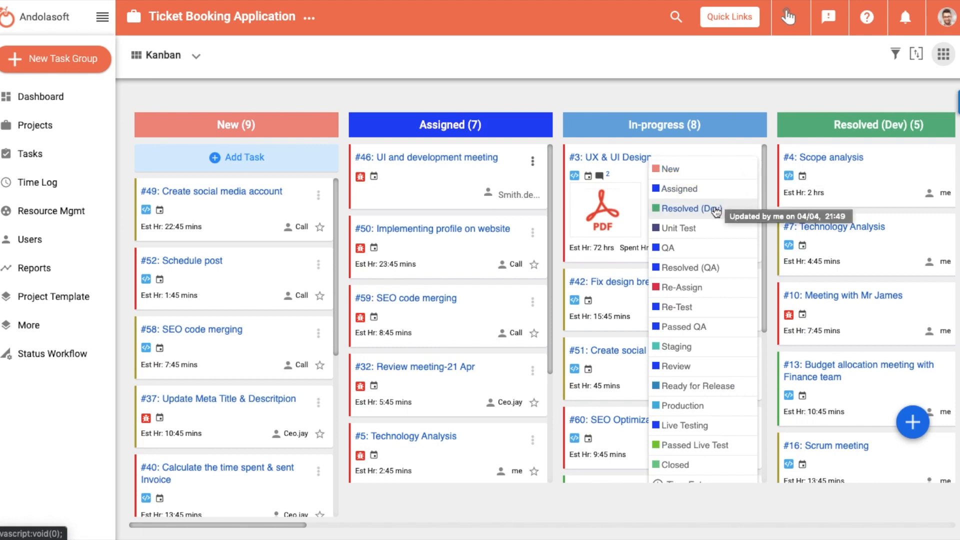
click(690, 209)
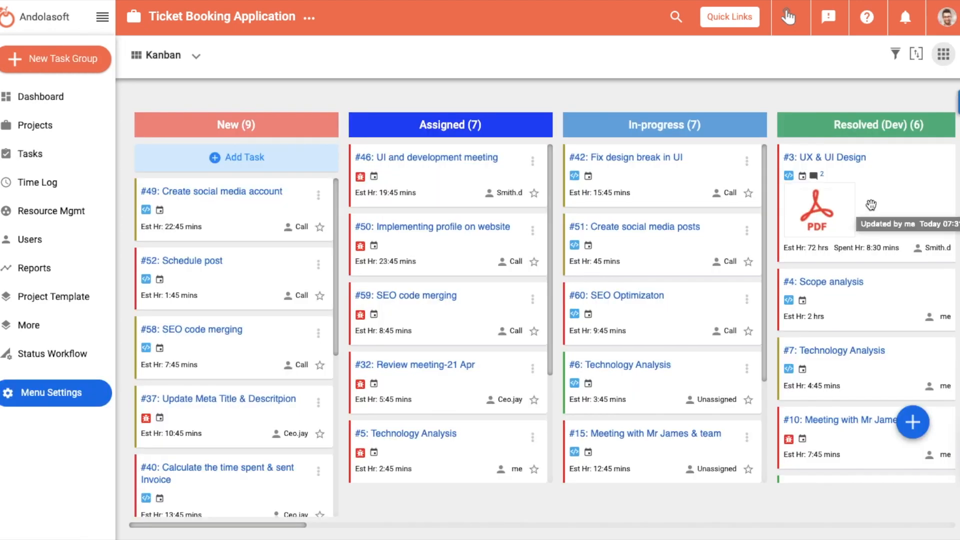
click(895, 54)
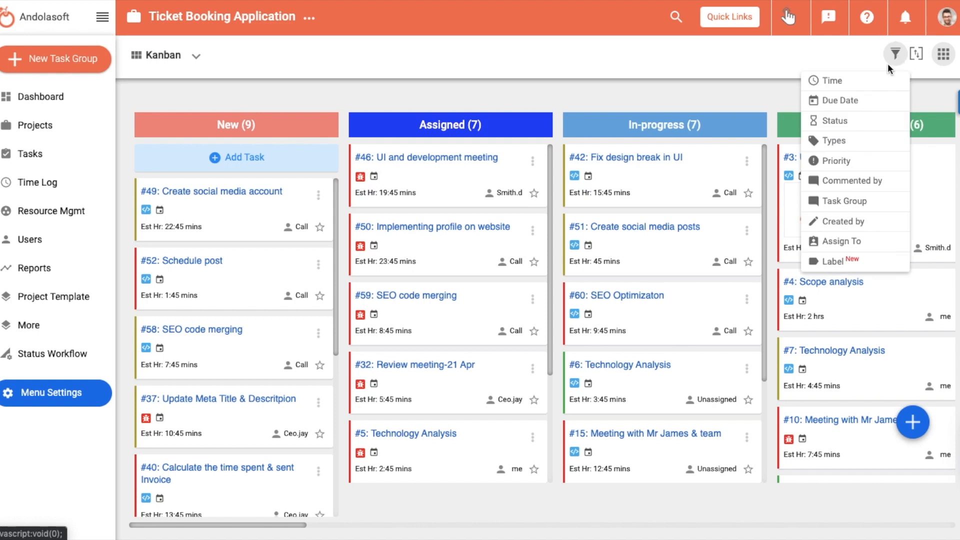
click(874, 53)
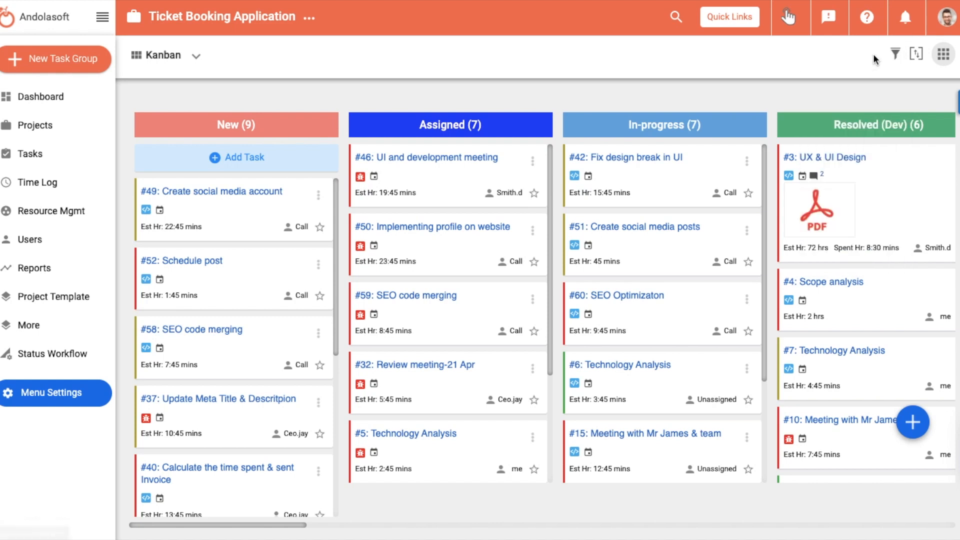
click(943, 54)
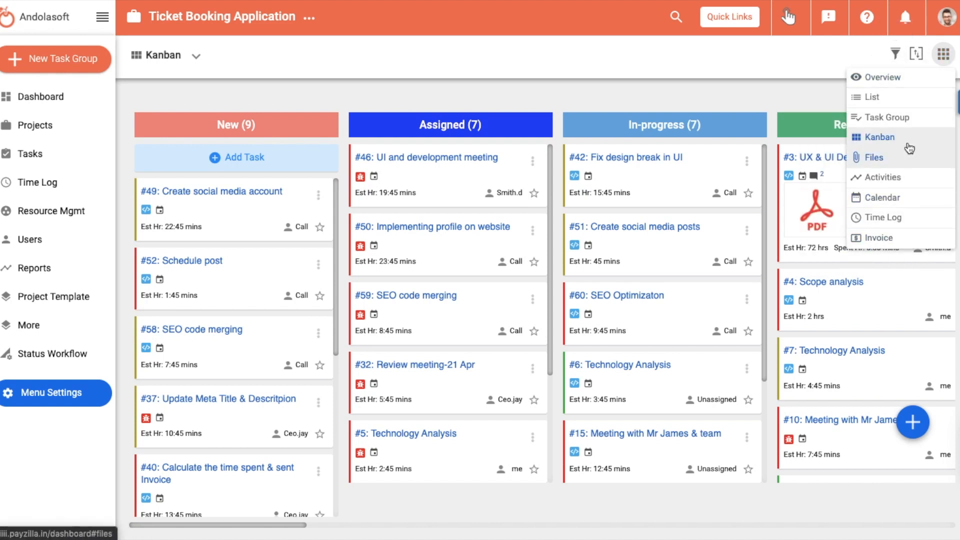
click(854, 57)
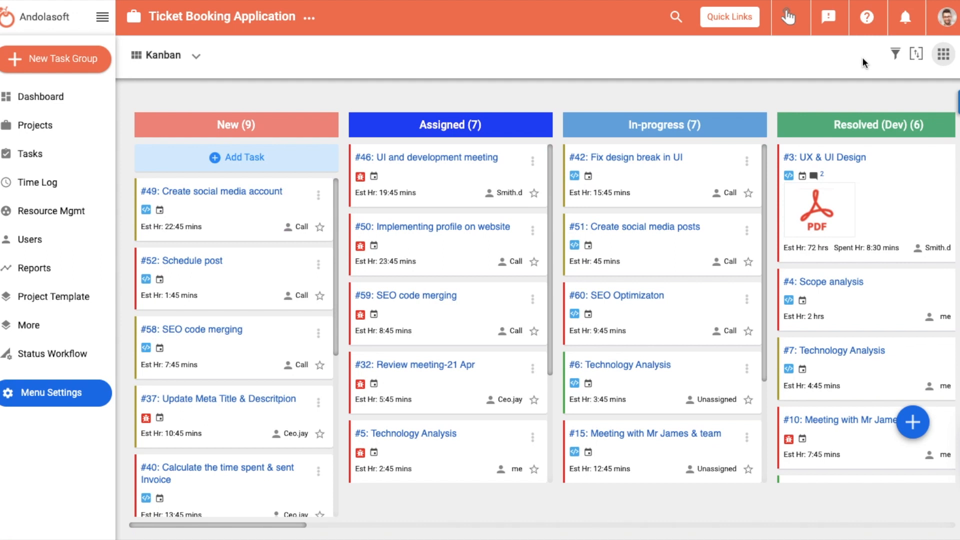